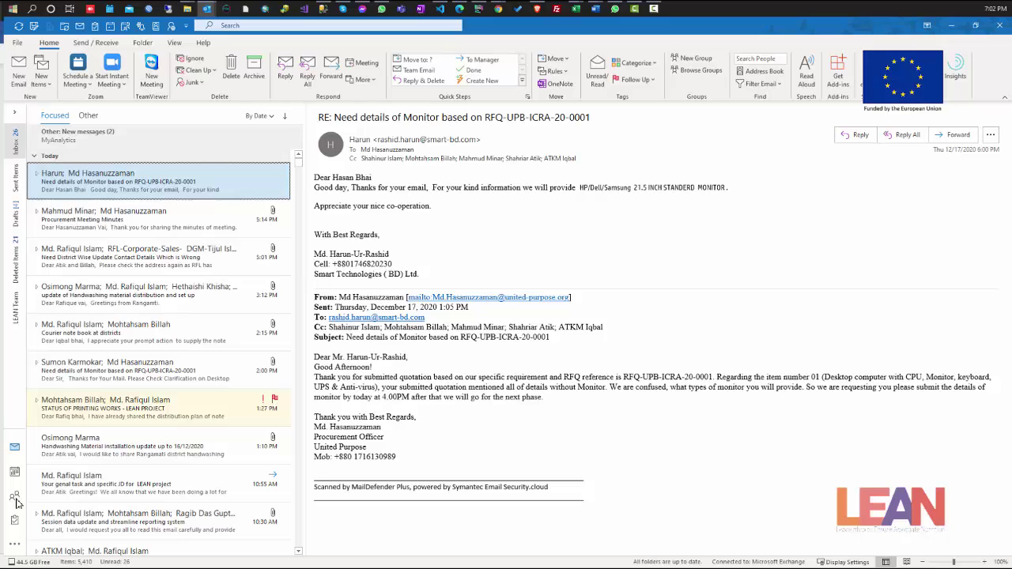
- Open the contacts list and arrange it side by side with the untitled message holding the attached LEAN contact groups
click(15, 498)
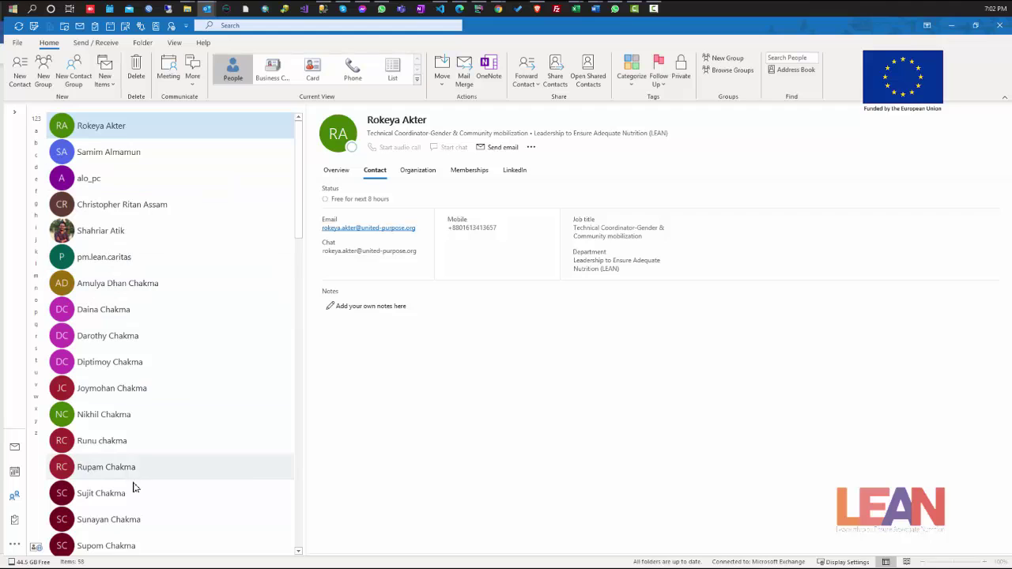
scroll(133, 490, down, 10)
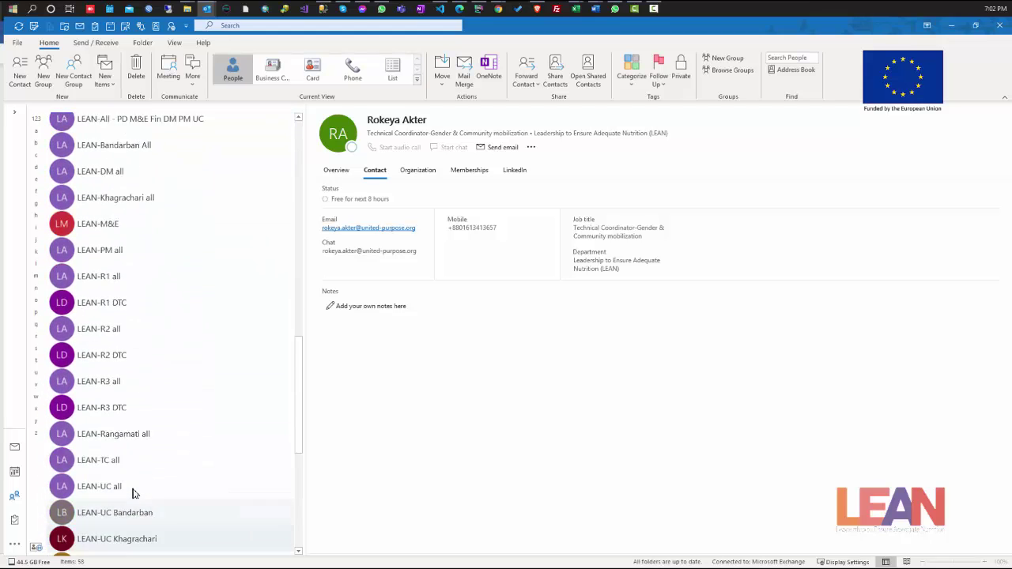
scroll(133, 492, down, 5)
scroll(133, 493, up, 15)
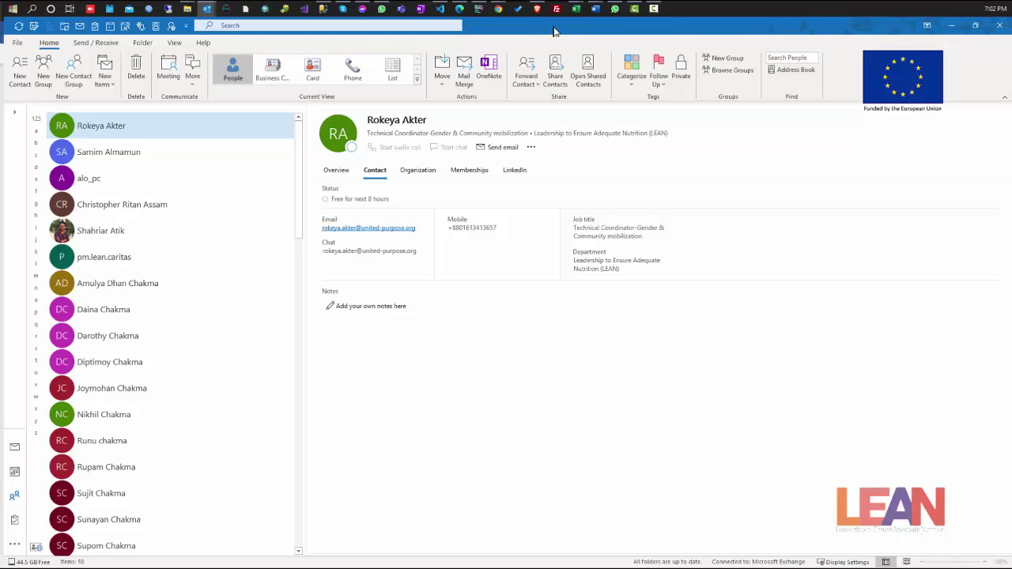
drag(554, 28, 1011, 161)
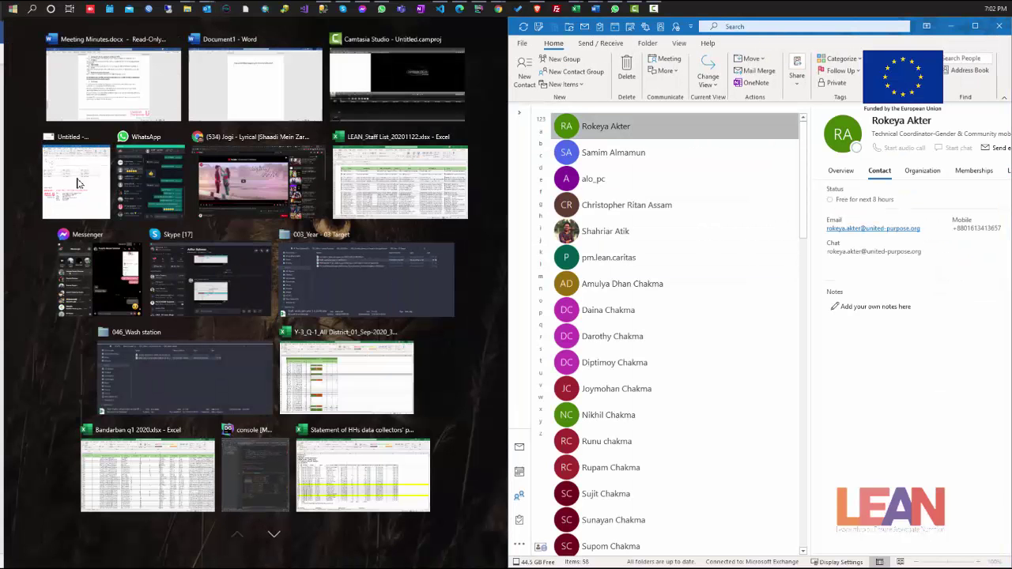
click(317, 263)
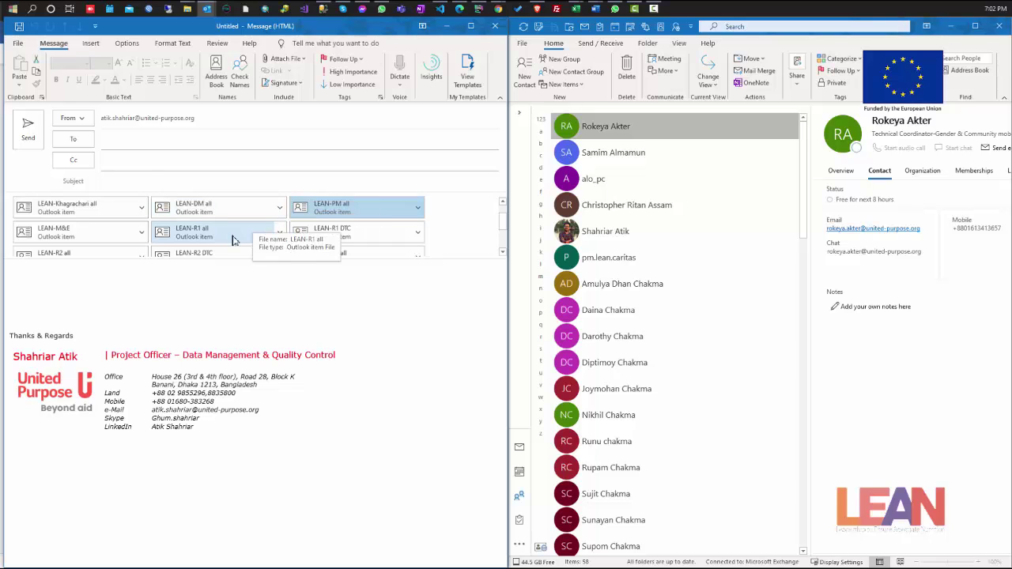
- Add the attached "LEAN-All - PD M&E Fin DM PM UC" group to the contacts and locate it in the list
click(502, 252)
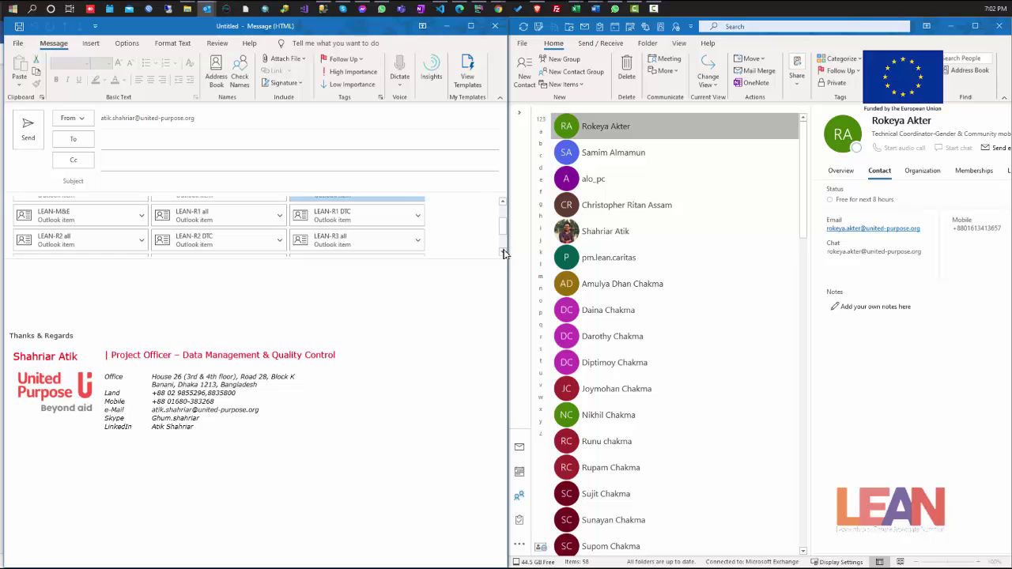
drag(504, 229, 504, 207)
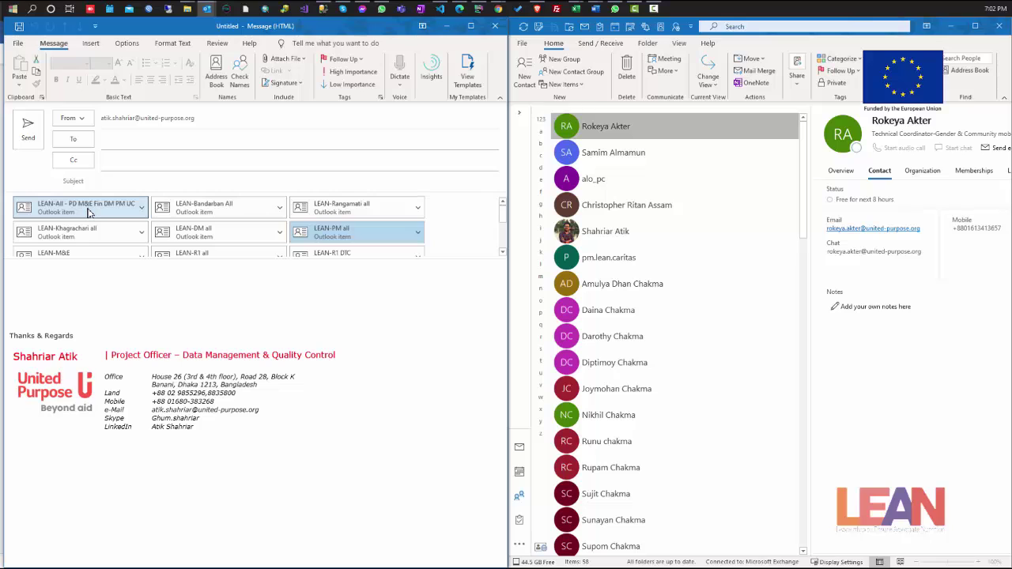
drag(88, 210, 648, 357)
scroll(648, 357, down, 10)
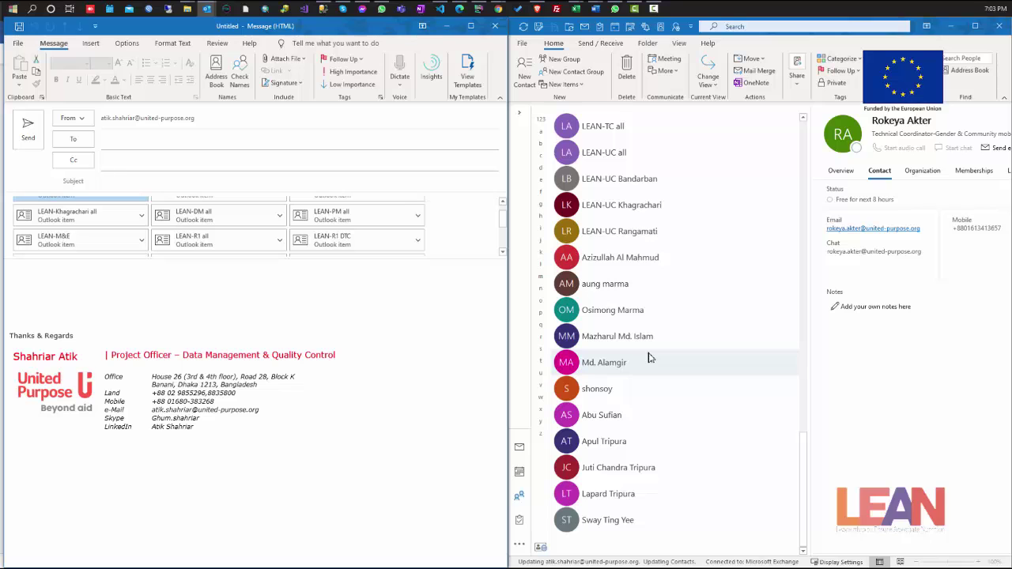
scroll(648, 358, up, 3)
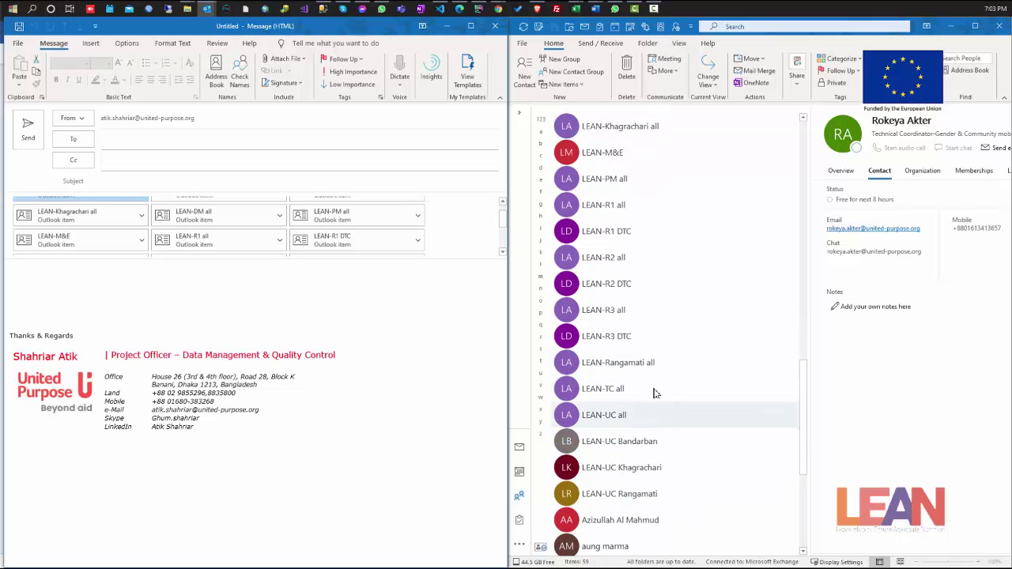
scroll(656, 356, up, 2)
scroll(663, 356, up, 1)
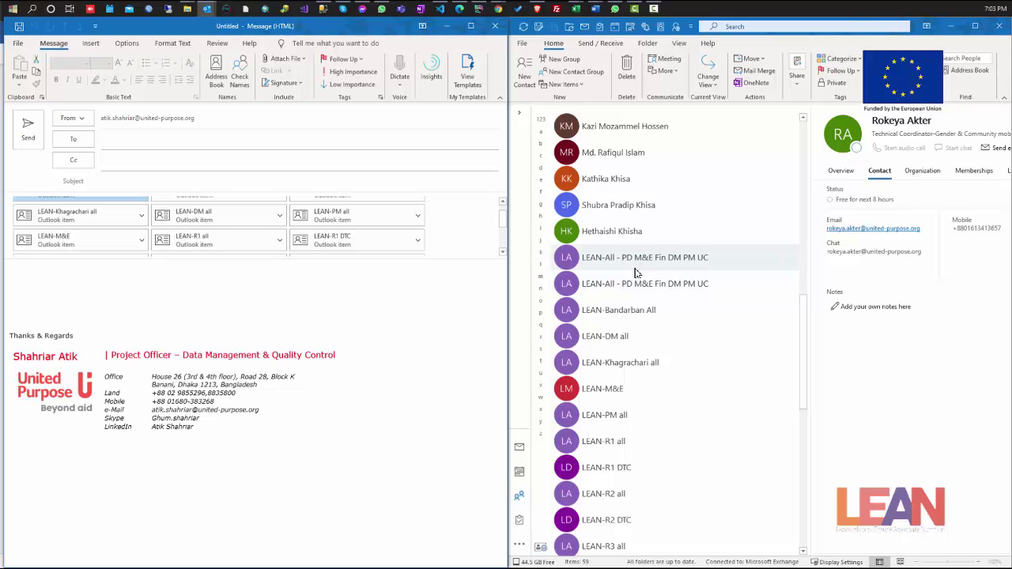
- Add the attached "LEAN-All - PD M&E Fin DM PM UC" group to the contacts once more
click(503, 204)
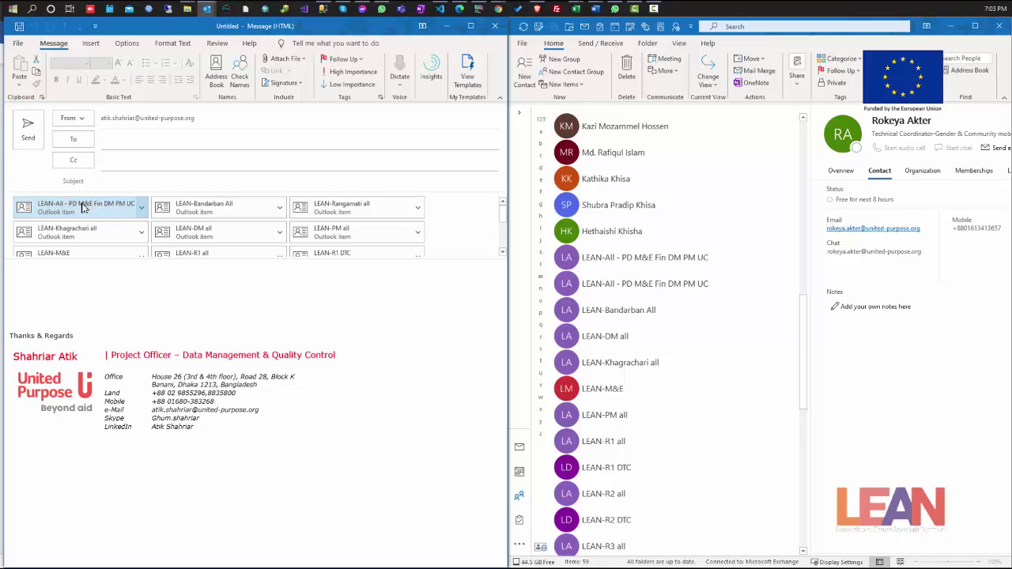
scroll(83, 215, down, 2)
scroll(553, 328, up, 1)
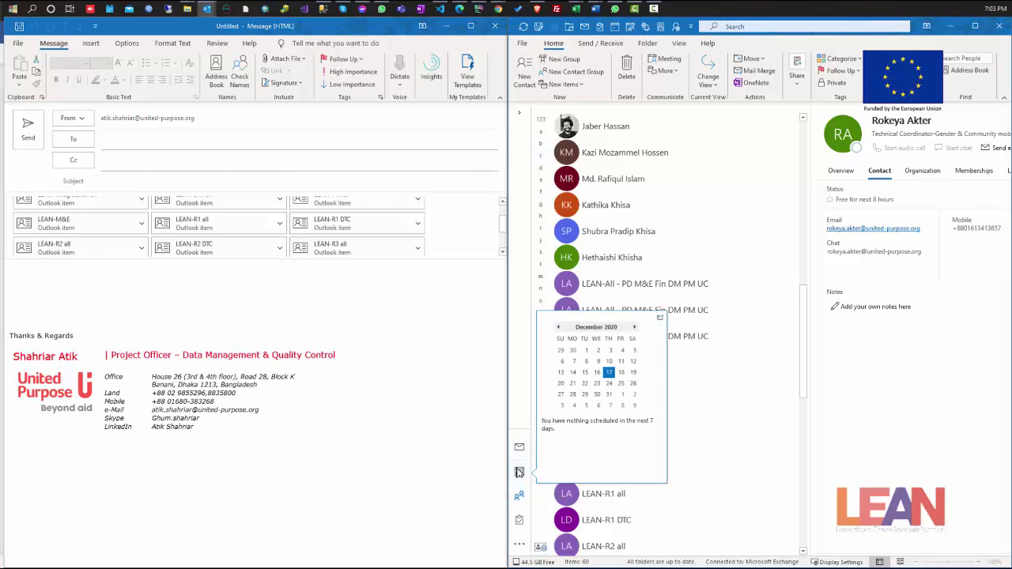
- Return to the mailbox, start a full-screen new email, and choose its To recipients from the mailbox's own Contacts address book
click(519, 449)
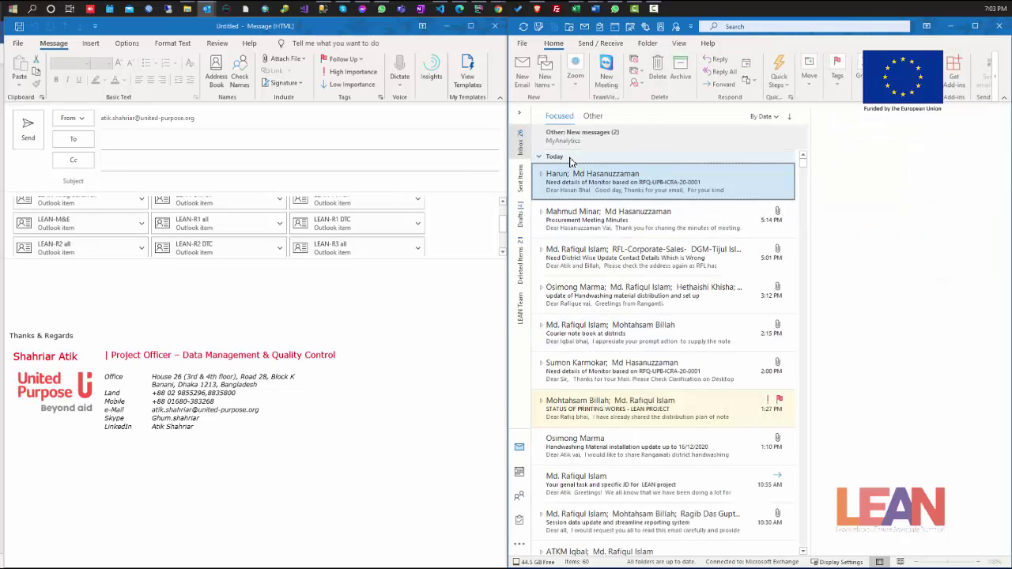
click(524, 71)
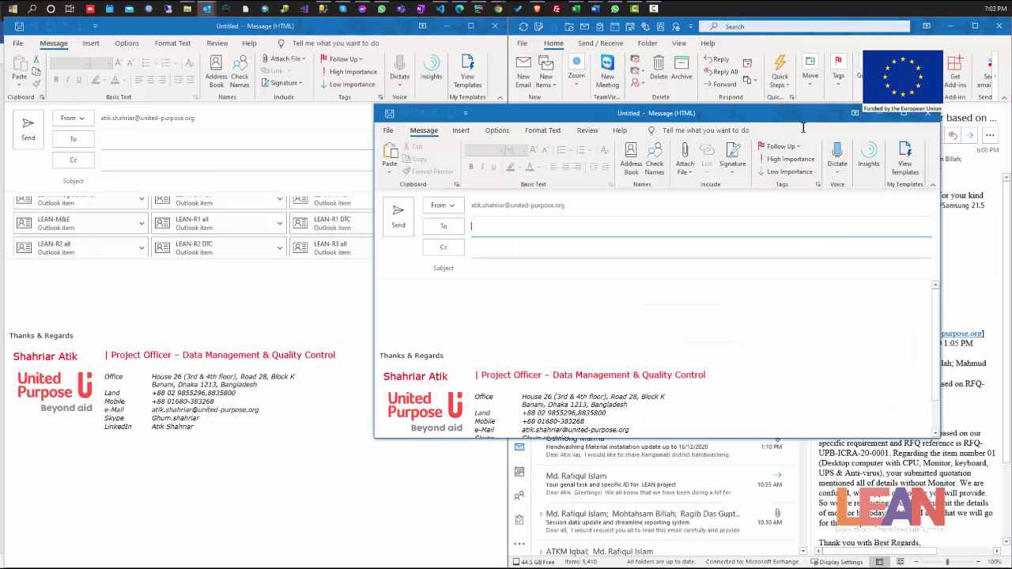
click(903, 118)
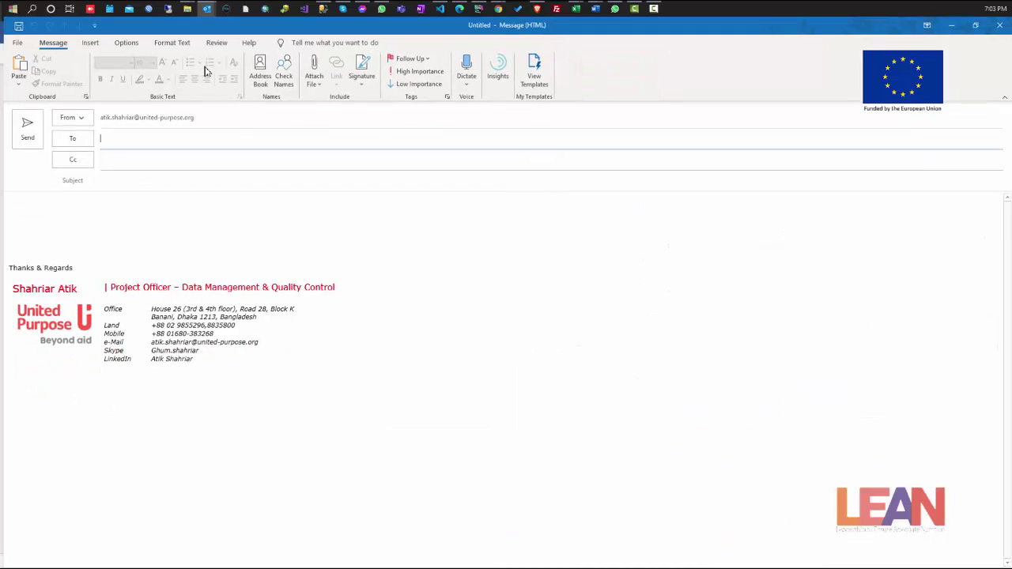
click(73, 140)
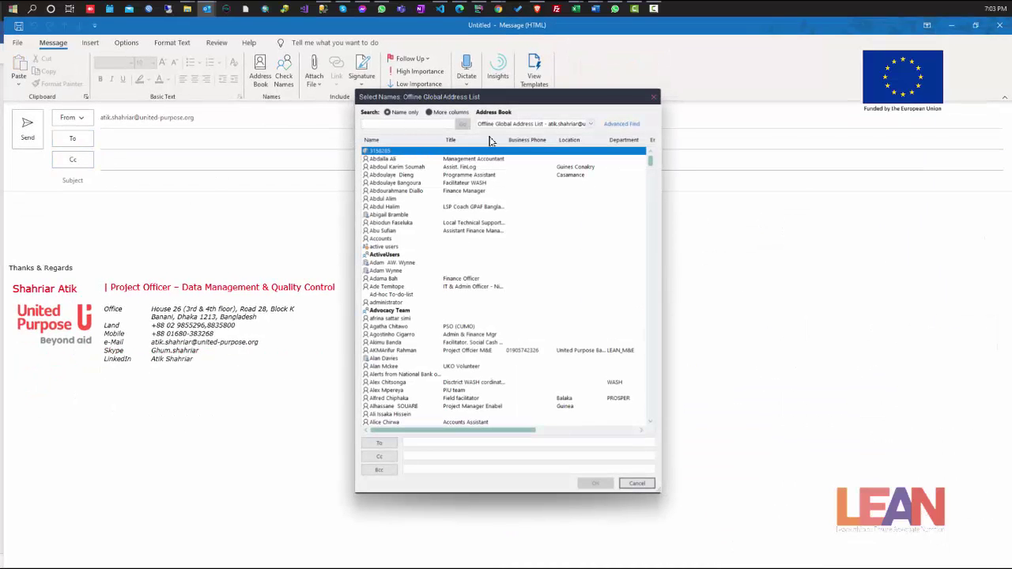
click(591, 124)
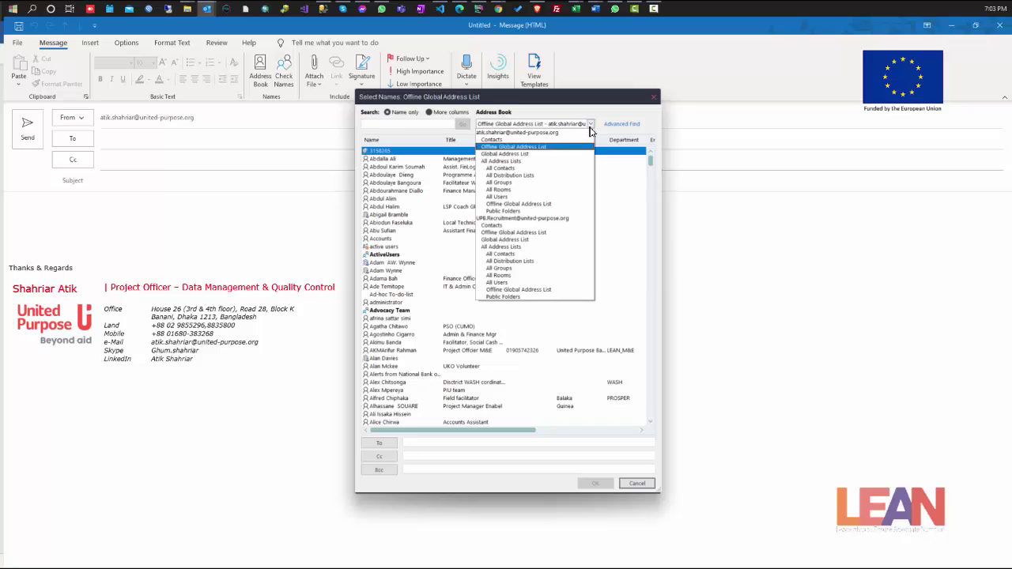
click(543, 139)
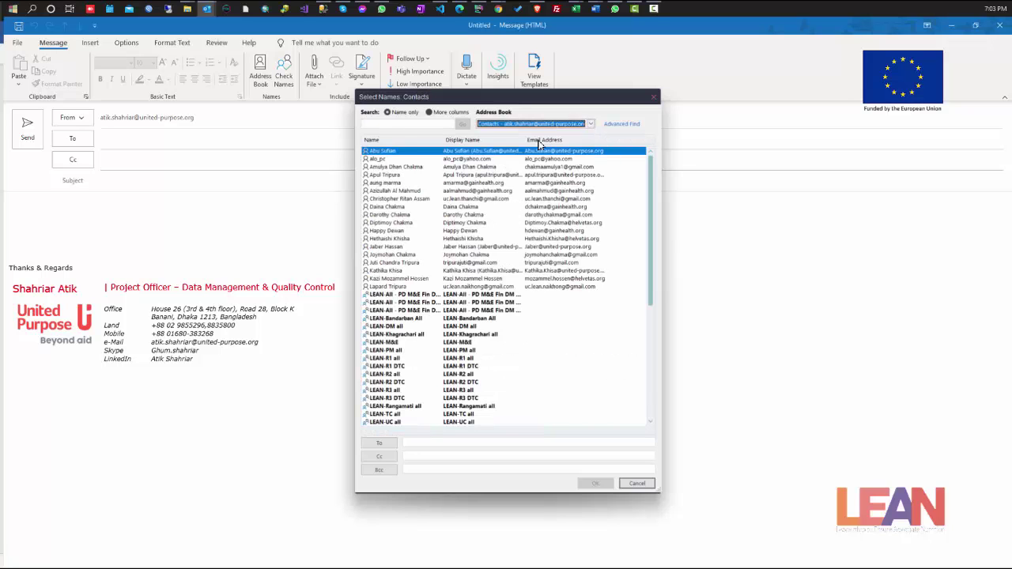
- Add LEAN-All - PD M&E Fin DM PM UC three times, LEAN-DM all, LEAN-M&E, LEAN-Khagrachari all and LEAN-R1 all as To recipients
double_click(389, 297)
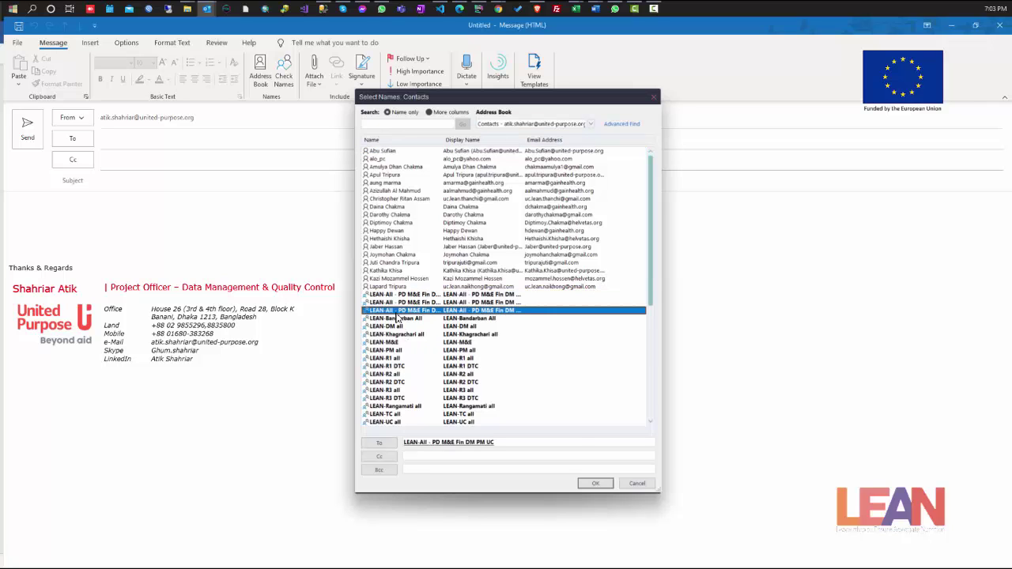
double_click(402, 304)
double_click(402, 304)
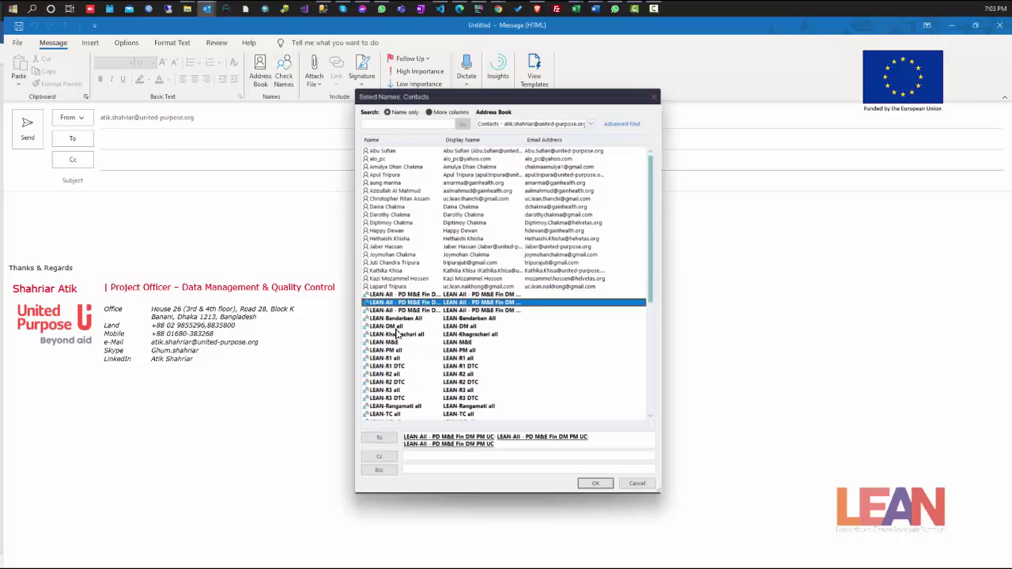
double_click(397, 327)
double_click(398, 342)
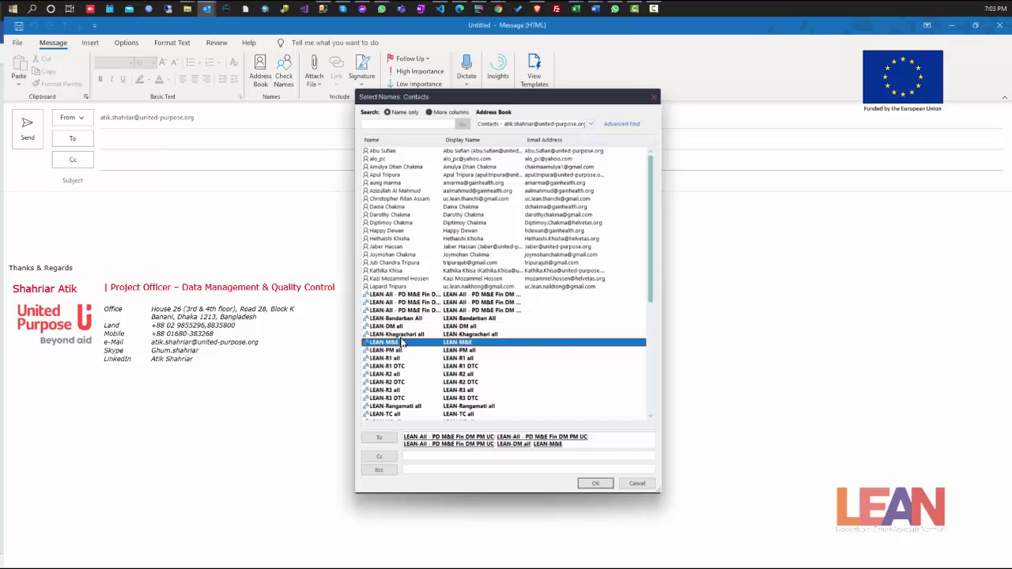
double_click(400, 334)
double_click(396, 359)
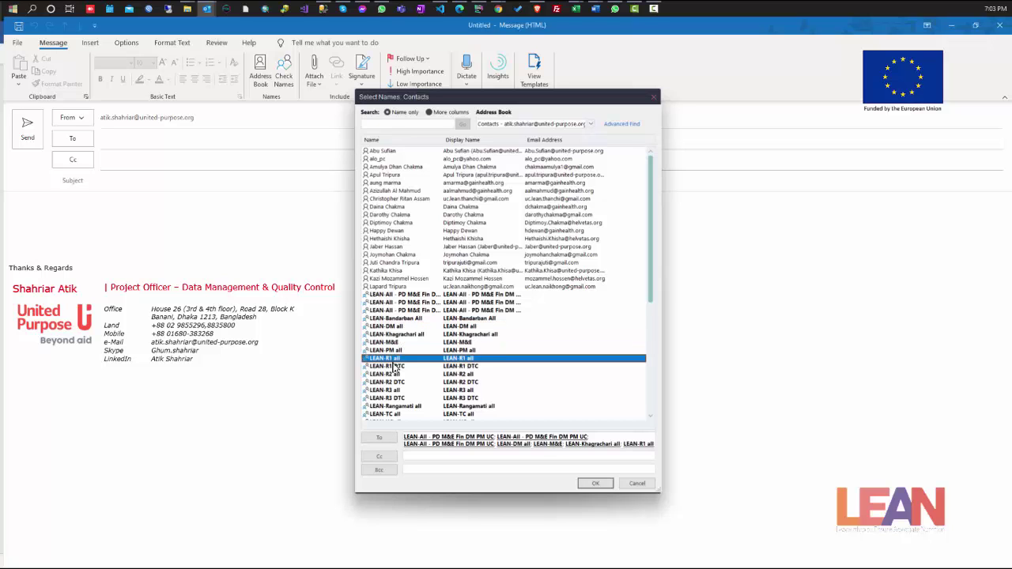
click(593, 484)
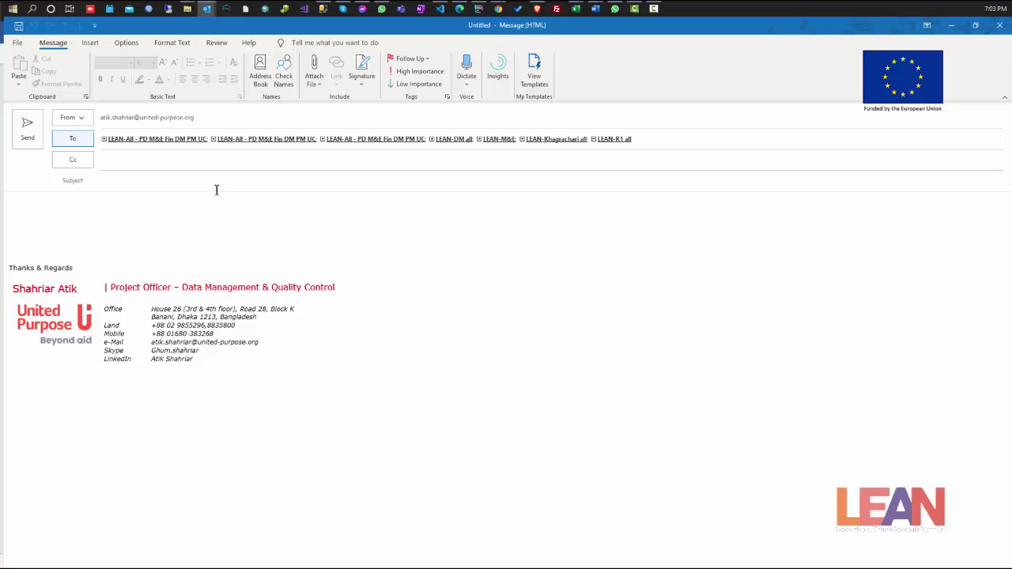
- Close the new email addressed to the LEAN groups without saving its changes
click(1000, 25)
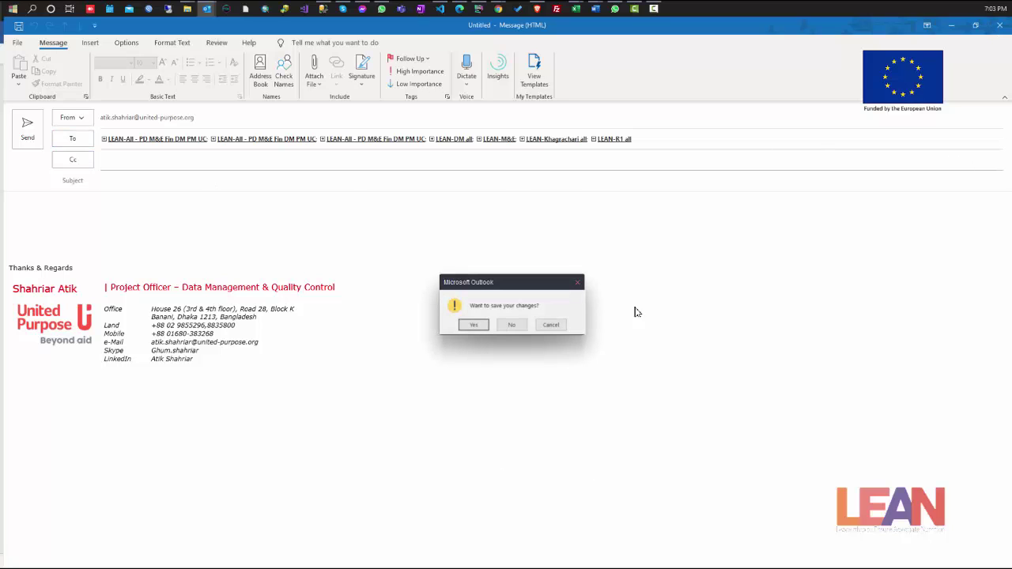
click(512, 325)
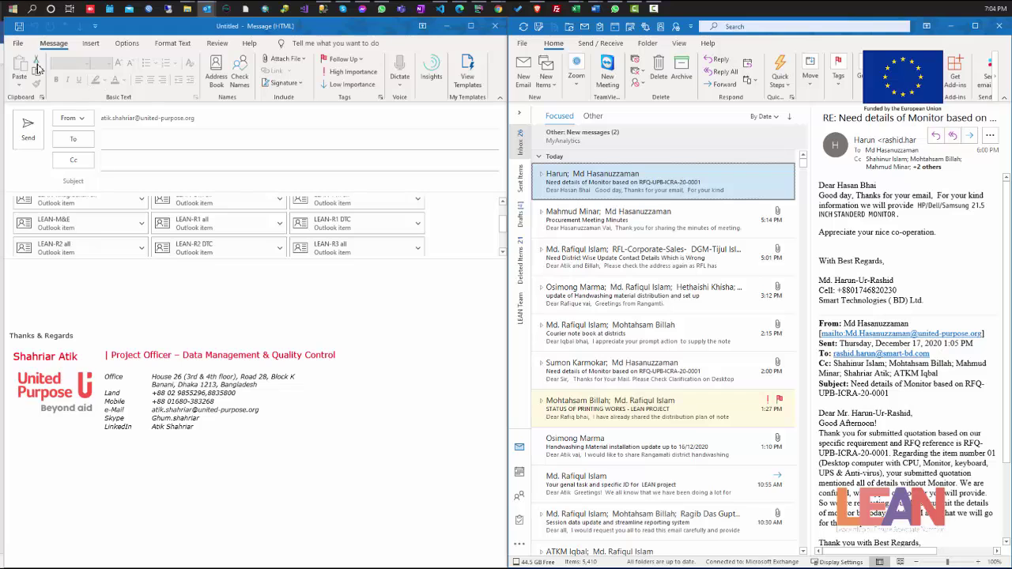
click(32, 53)
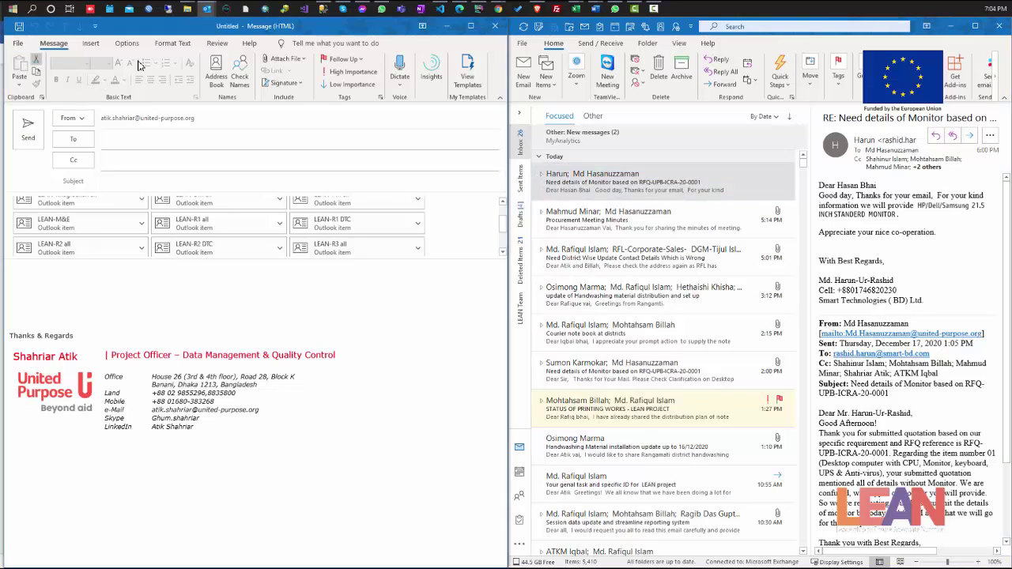
- Start another new email and address it to the suggested LEAN-UC Bandarban group by searching for "lean-uc" among the recipients
click(523, 77)
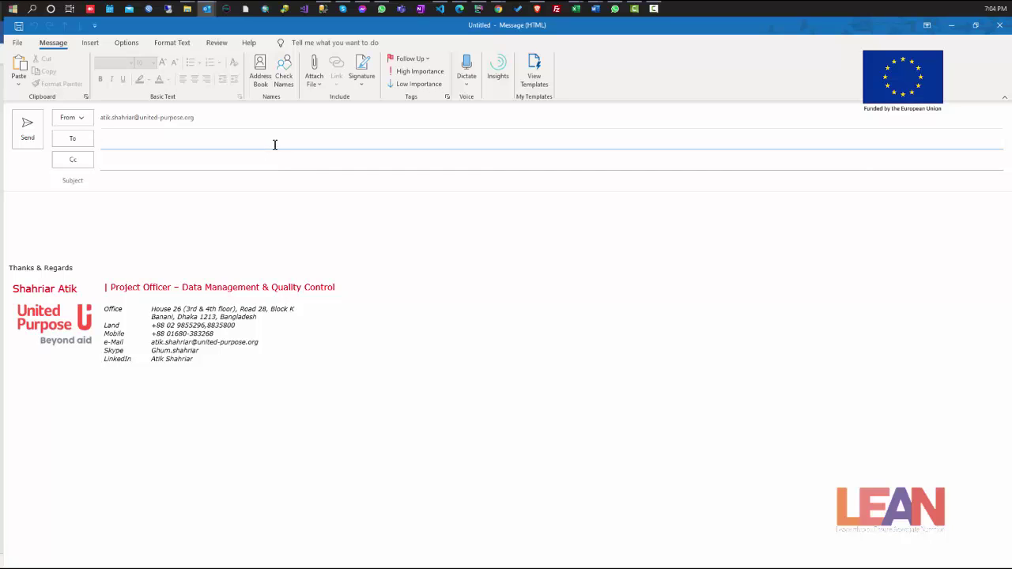
text(lean)
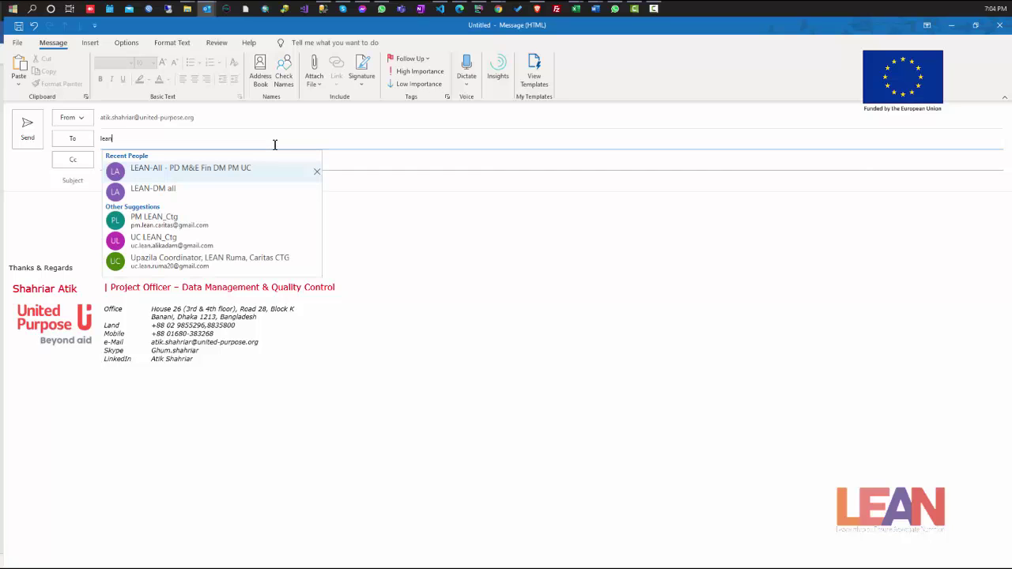
text(-uc)
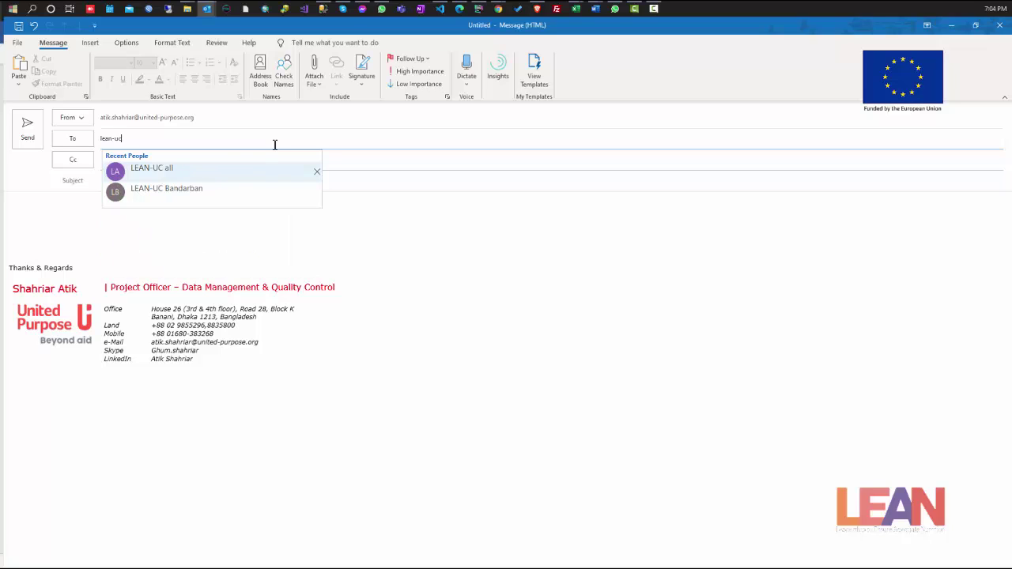
key(Down)
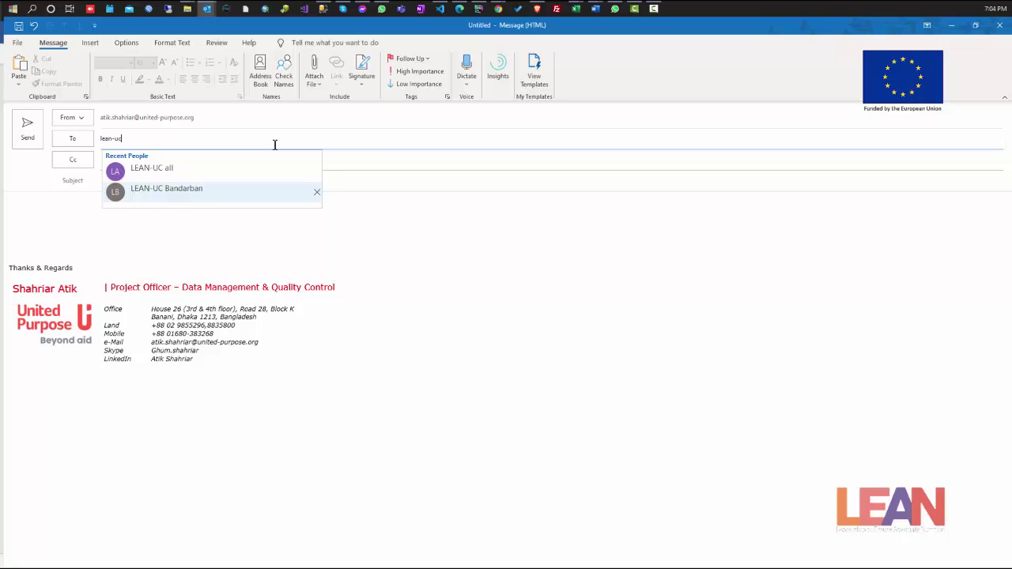
key(Return)
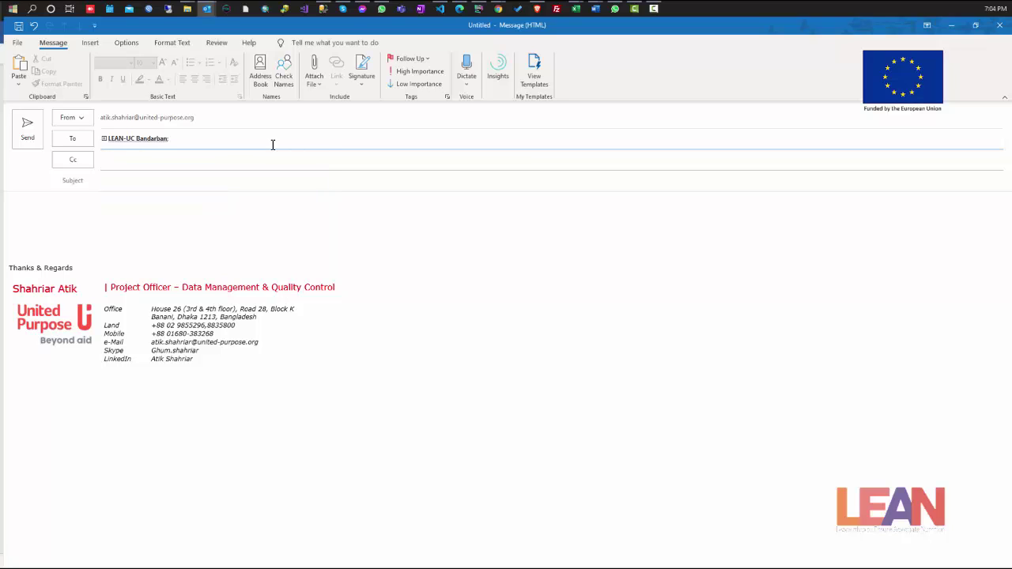
- Expand the LEAN-UC Bandarban group into its individual member addresses and clear all of them from the To recipients
click(103, 139)
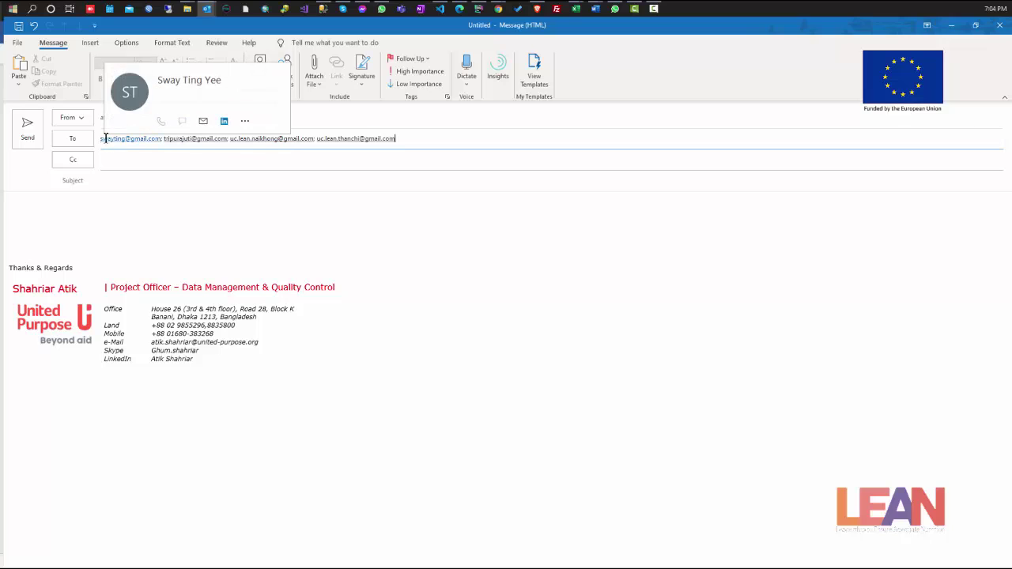
click(449, 141)
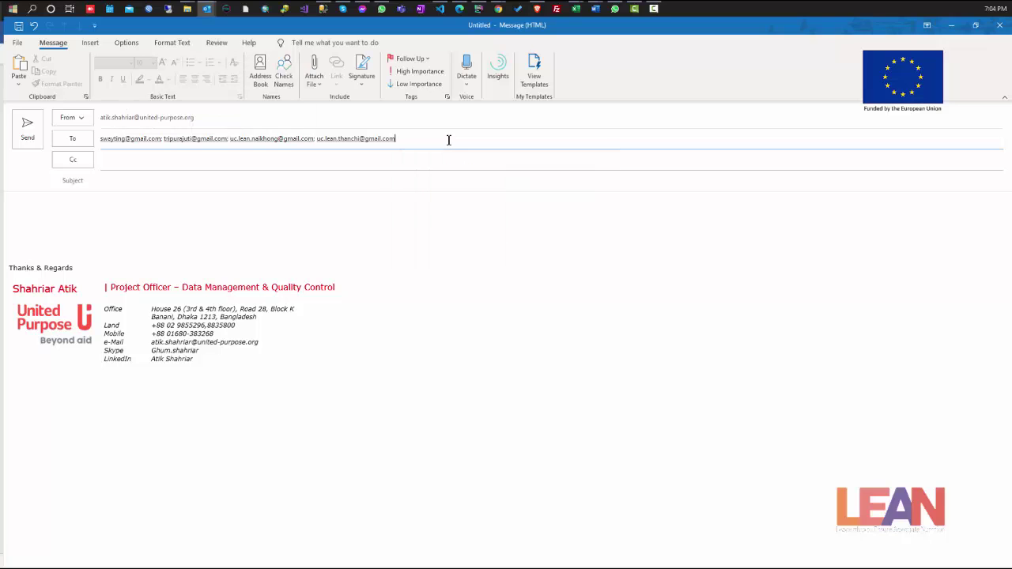
key(ctrl+a)
key(BackSpace)
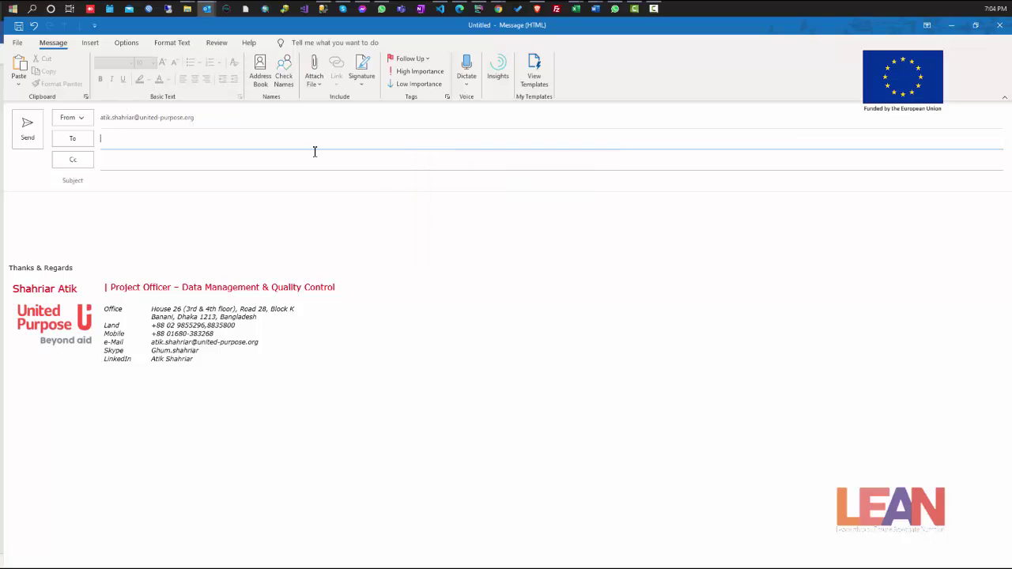
- Add LEAN-UC Khagrachari and LEAN-UC Rangamati from the mailbox's Contacts address book as To recipients of the email
click(72, 139)
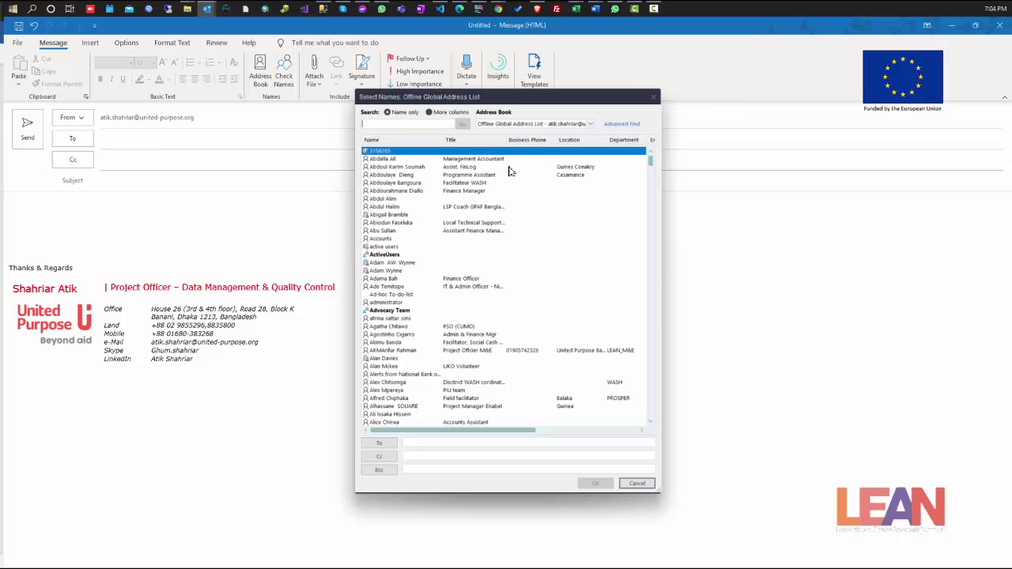
click(590, 125)
scroll(553, 159, up, 2)
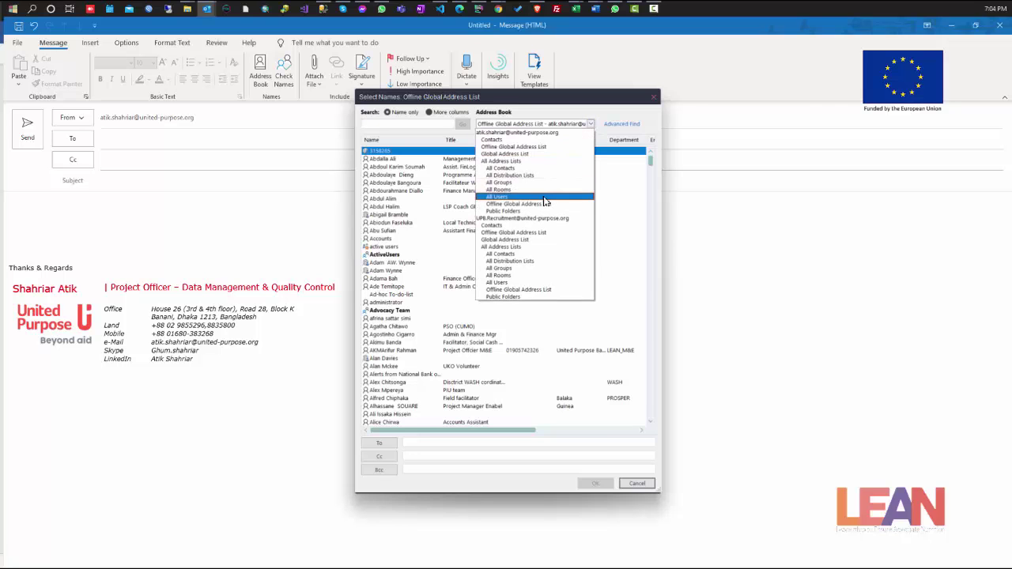
click(515, 133)
scroll(436, 355, down, 9)
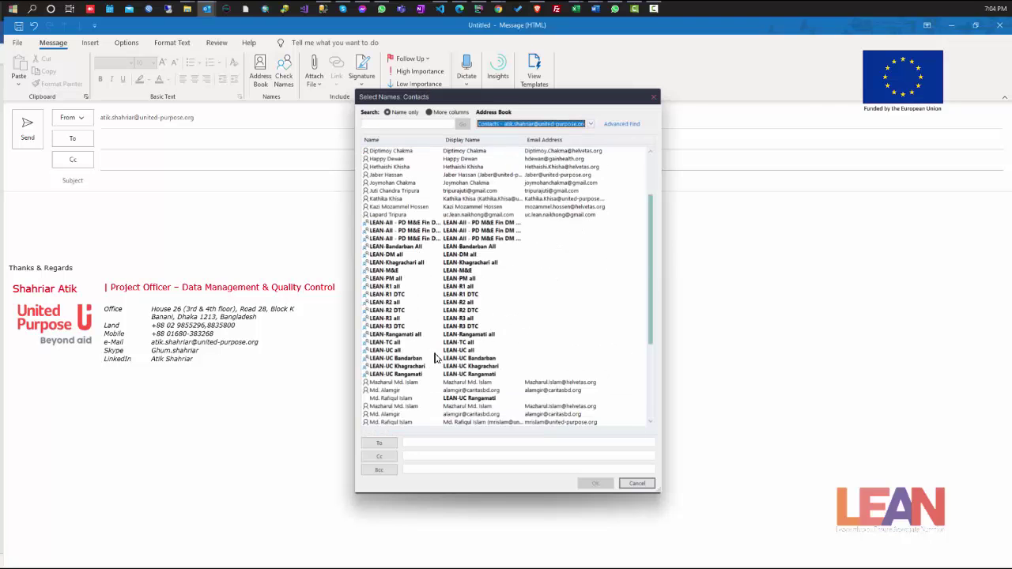
double_click(416, 231)
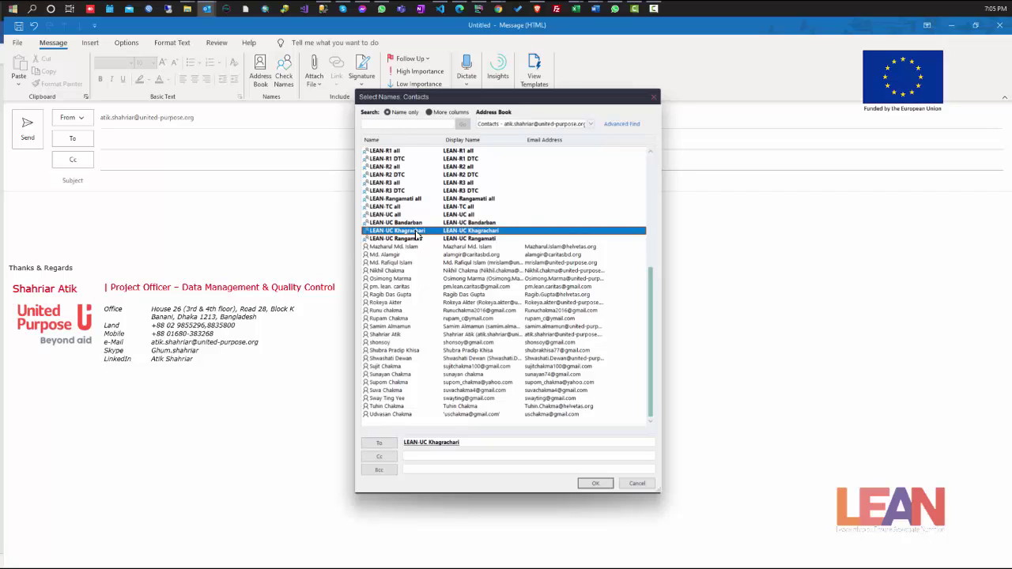
double_click(417, 239)
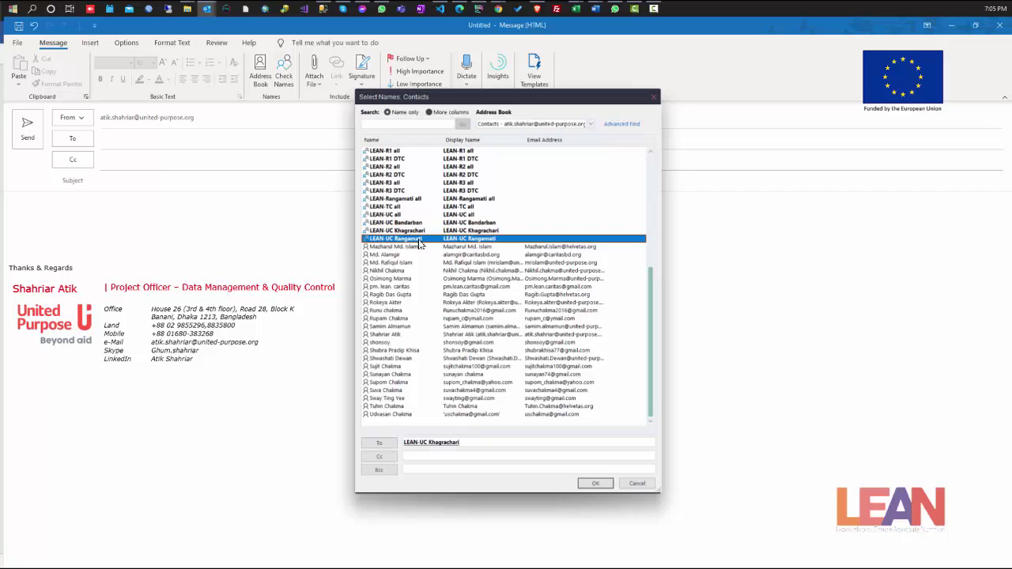
click(603, 487)
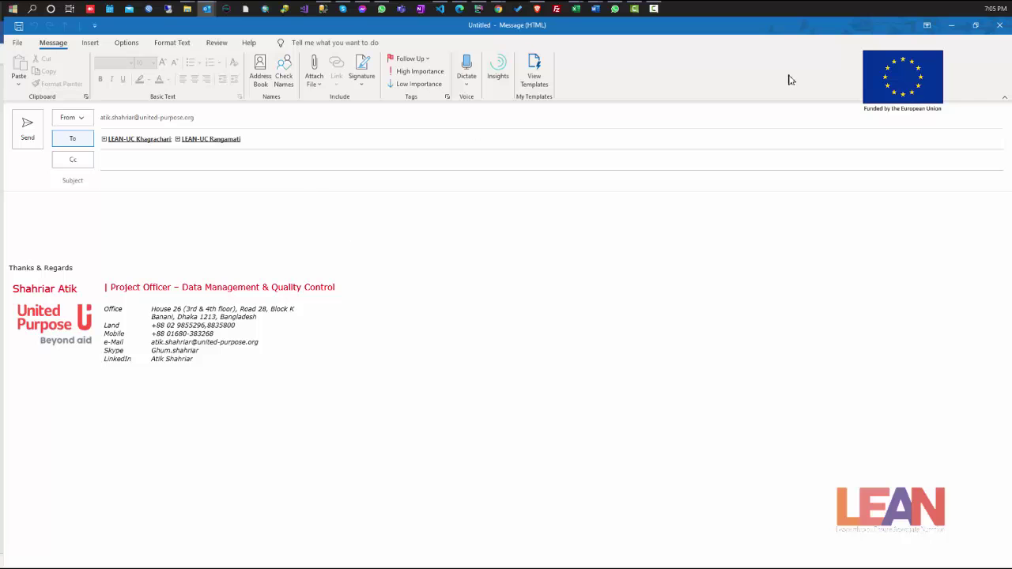
- Close the email addressed to LEAN-UC Khagrachari and LEAN-UC Rangamati without saving its changes
click(1000, 24)
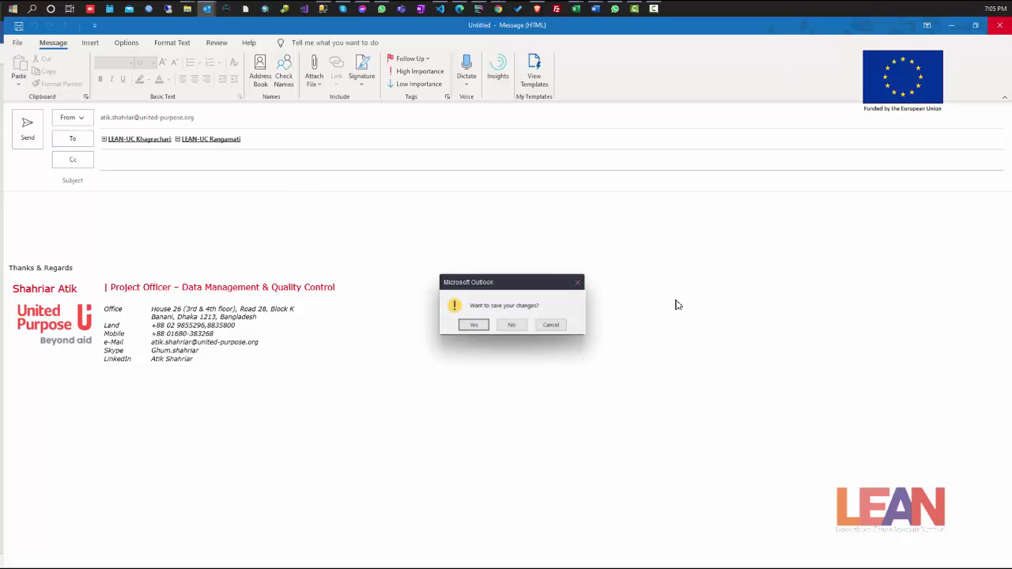
click(512, 325)
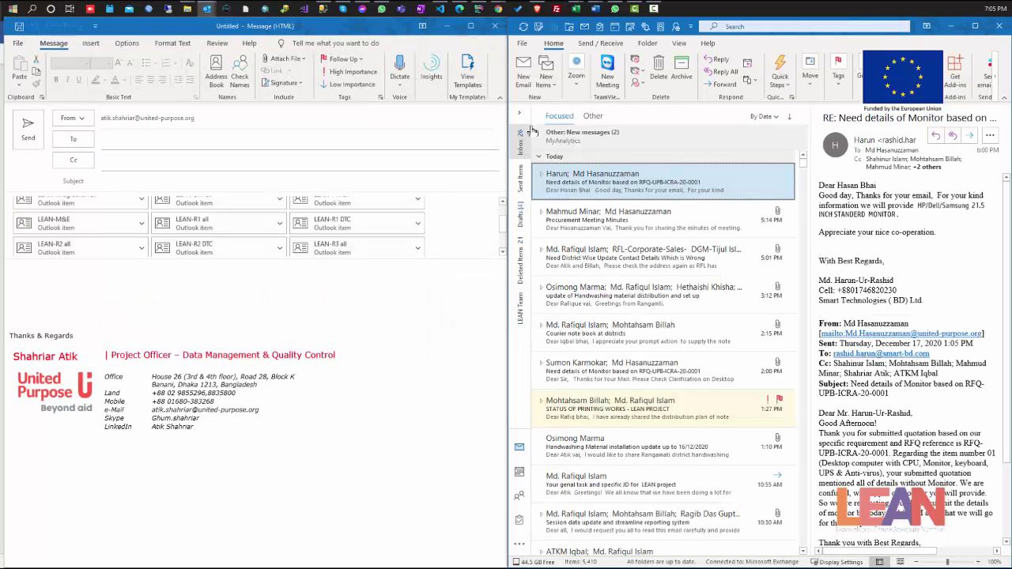
- Start a new email and look up recipient suggestions for "lean-uc" in its To line
click(525, 75)
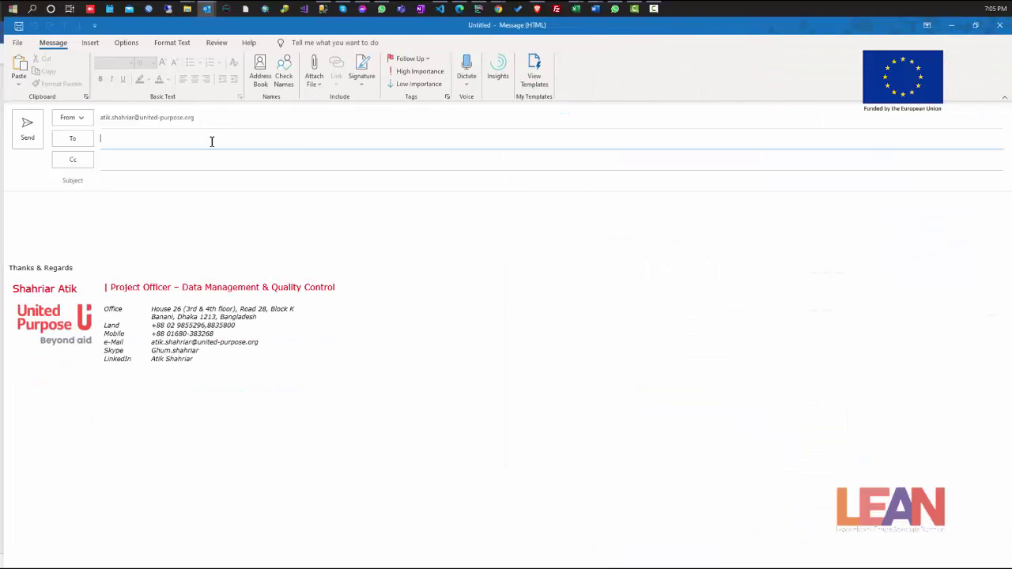
text(lean-)
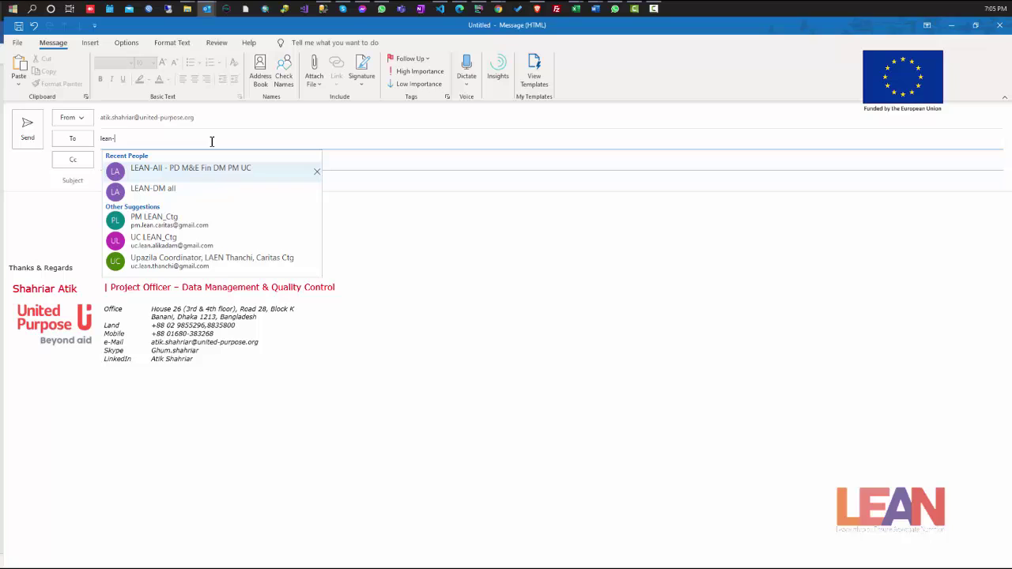
text(uc)
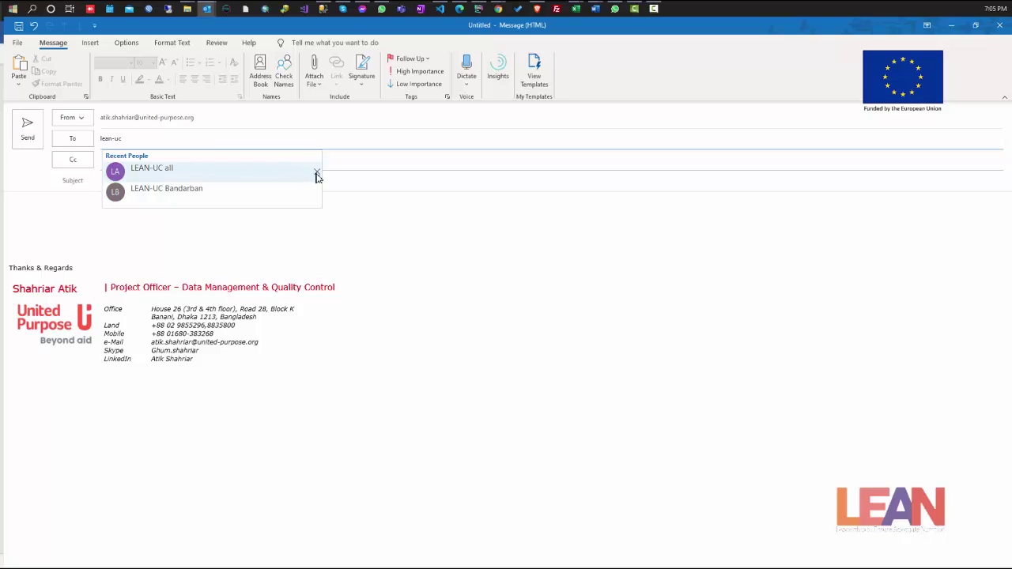
click(637, 8)
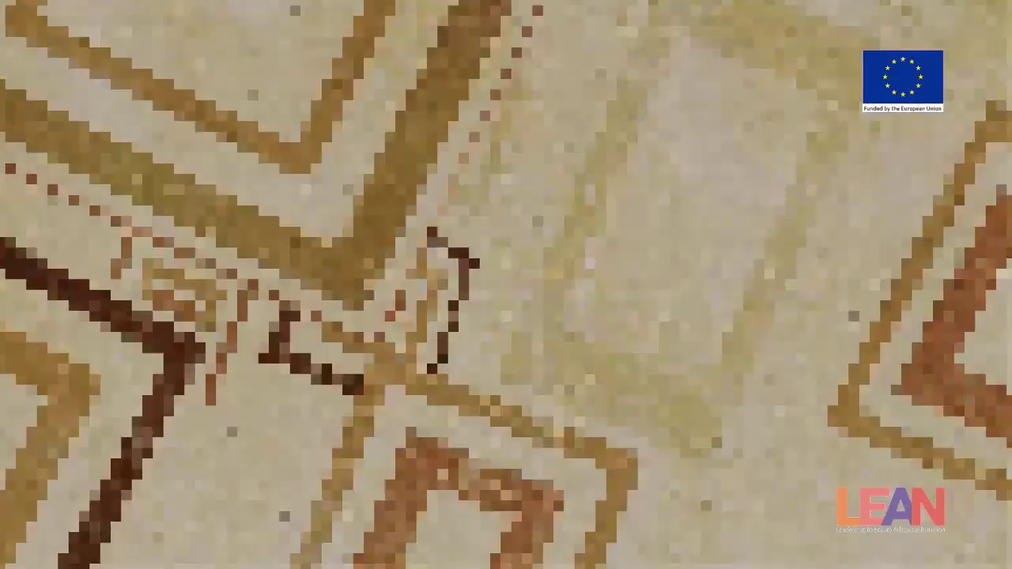